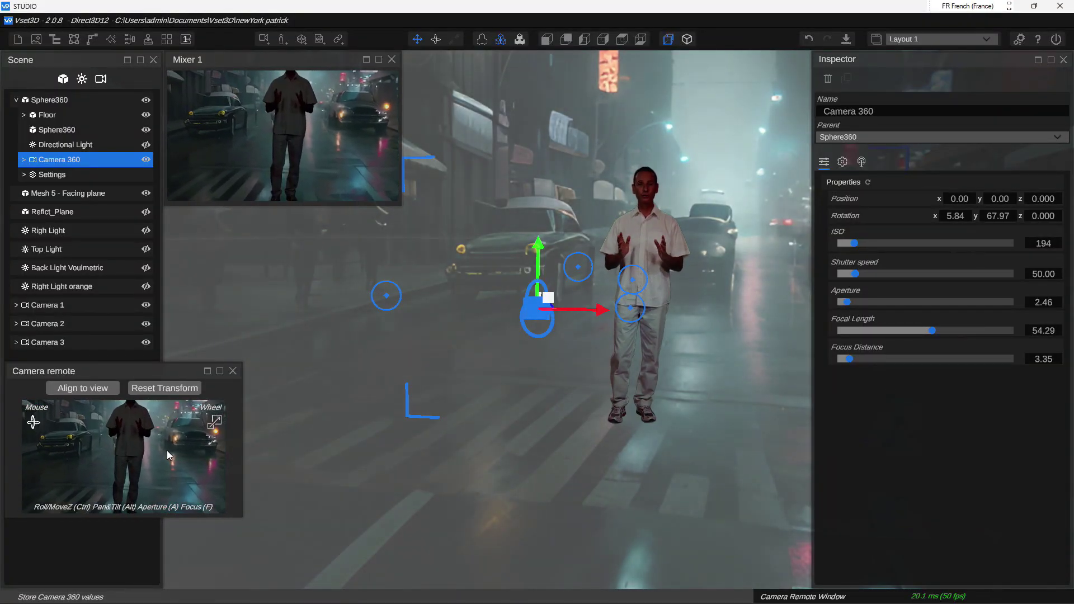
Zoom in and tilt the Camera 360 view in the camera remote
scroll(167, 451, up, 5)
drag(166, 455, 166, 460)
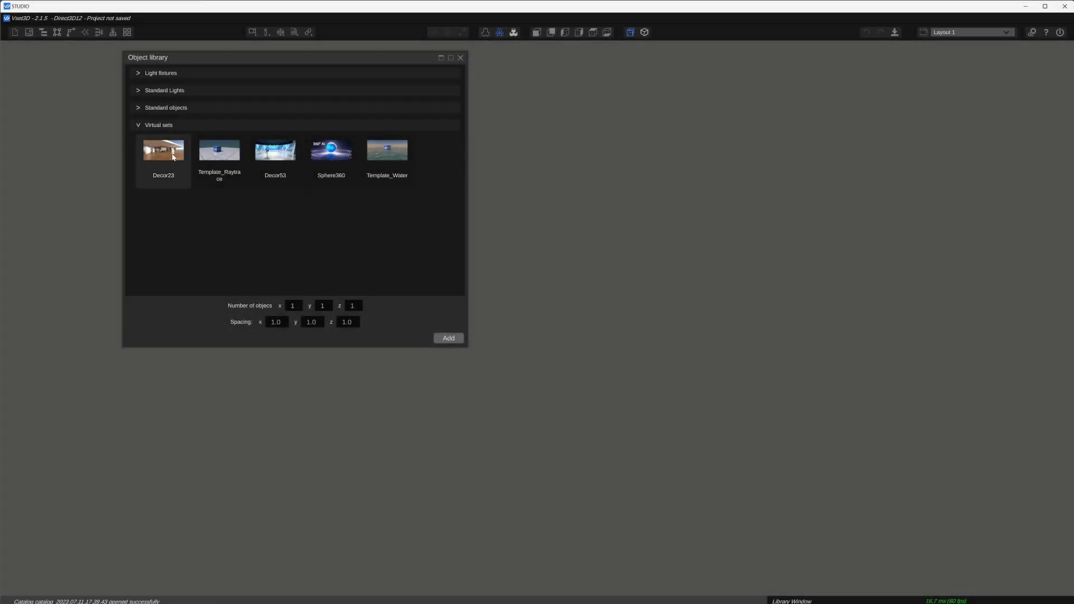
Add the Decor23 virtual set to the scene and close the Object library
click(173, 157)
click(219, 156)
click(276, 156)
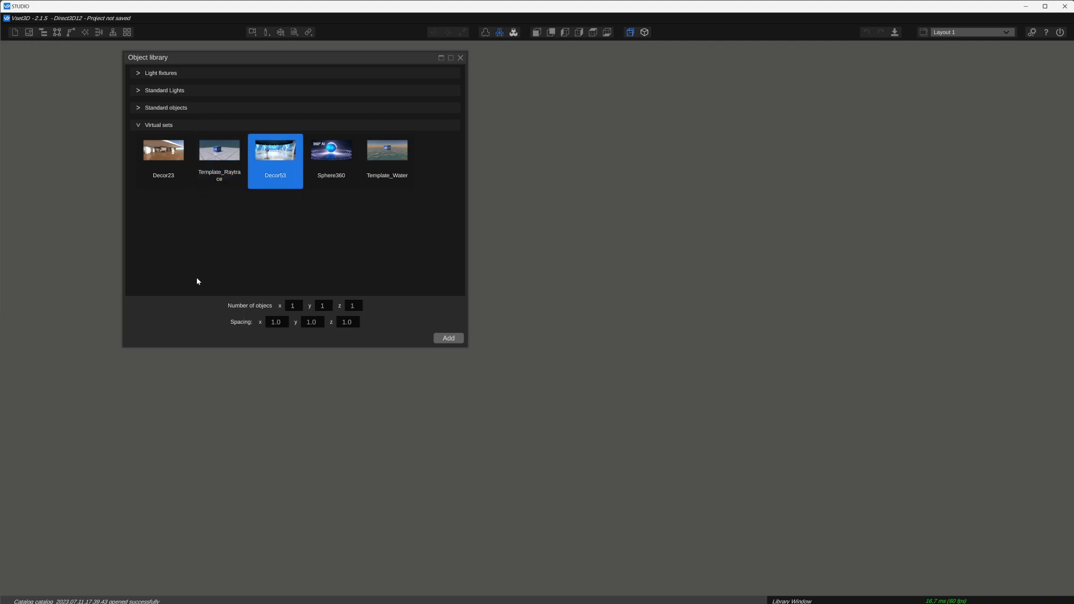
click(163, 156)
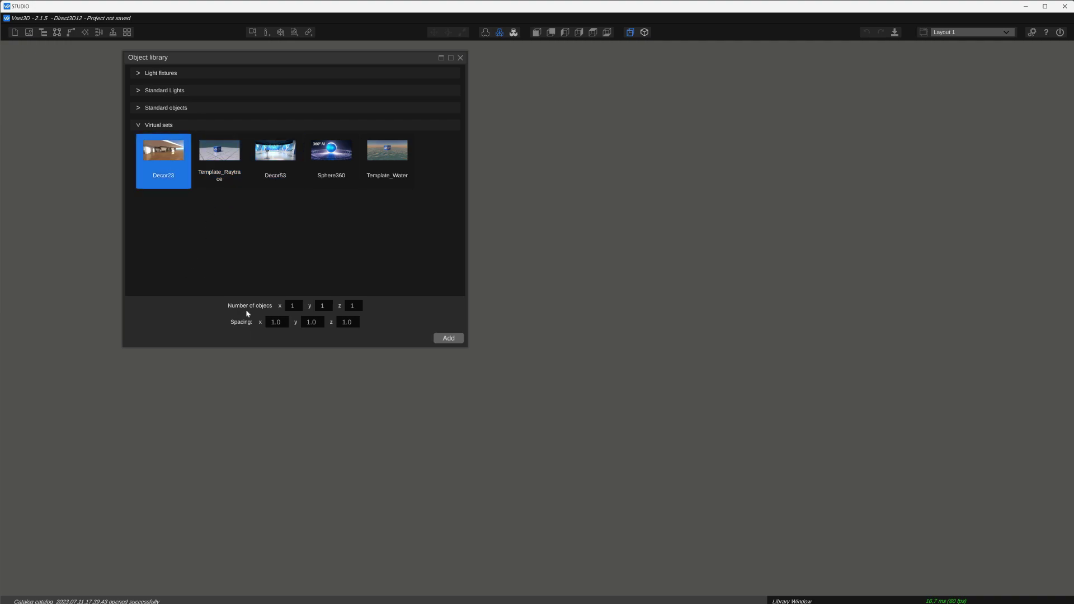
click(449, 339)
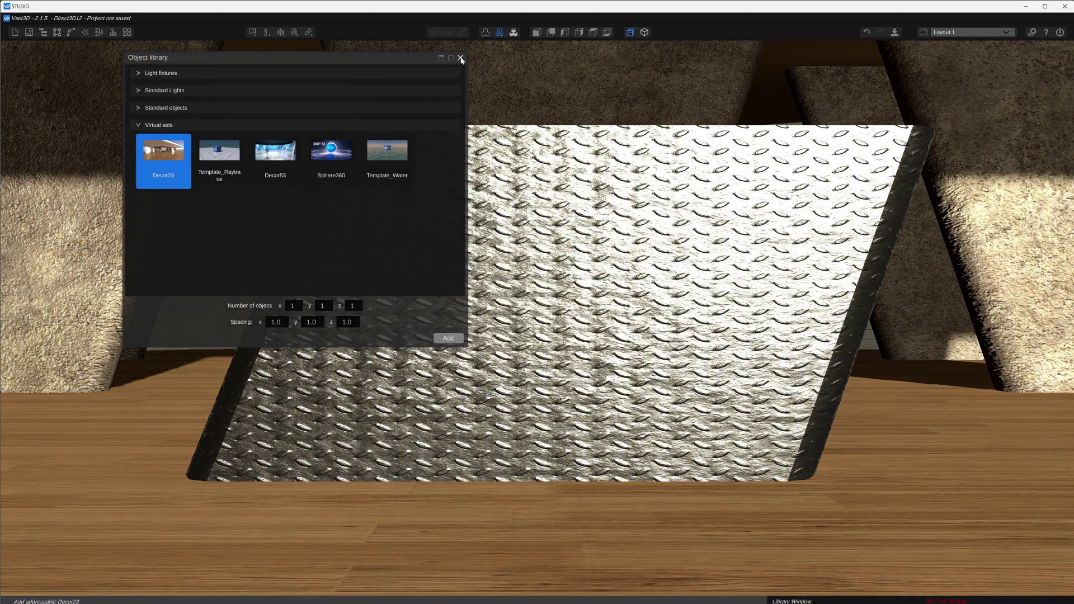
click(461, 58)
scroll(595, 408, down, 5)
mouse_move(595, 408)
middle_down()
mouse_move(595, 384)
mouse_move(582, 388)
mouse_move(581, 428)
middle_up()
Create a new media player source in the Sources media tab
key(Print)
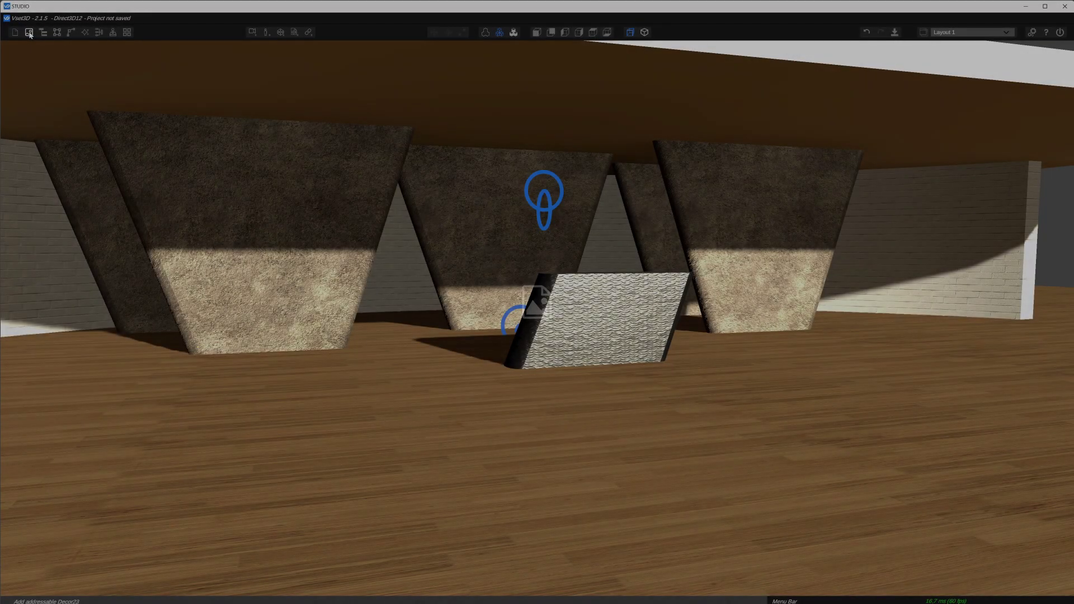
click(42, 32)
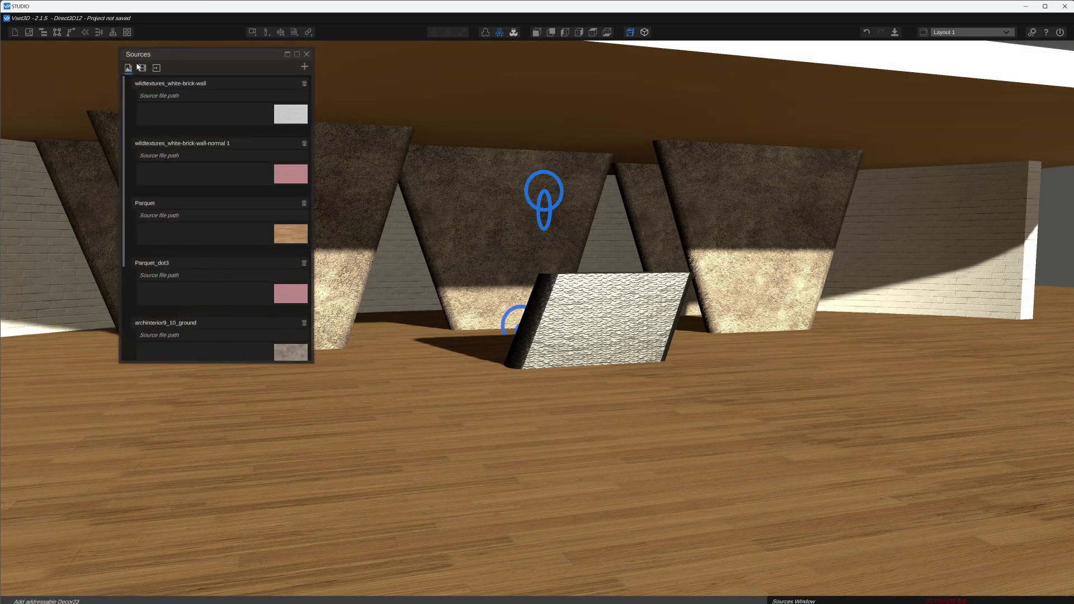
click(143, 68)
click(304, 66)
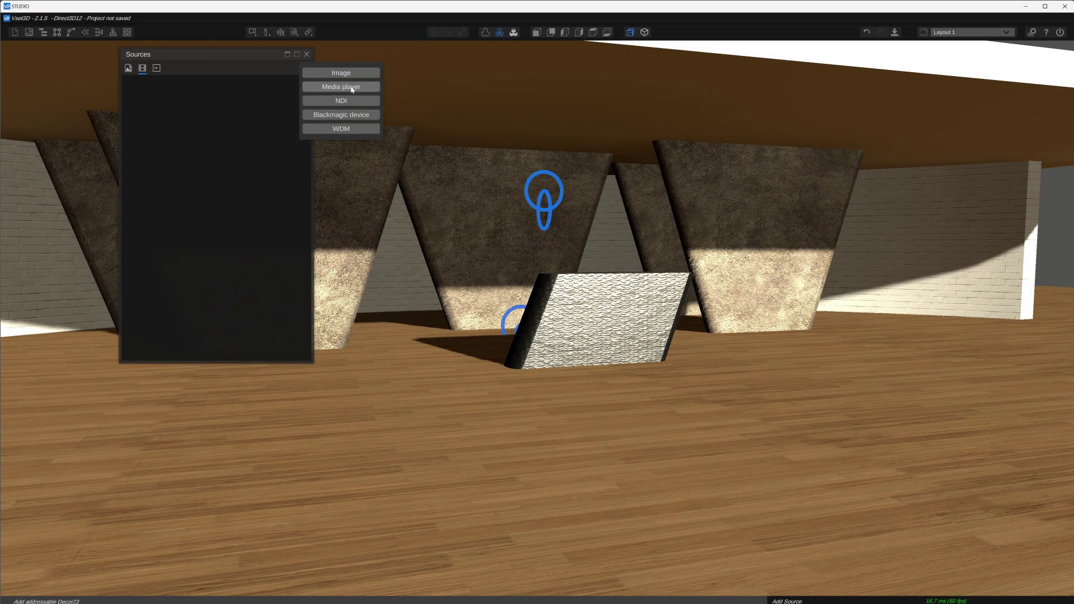
click(351, 88)
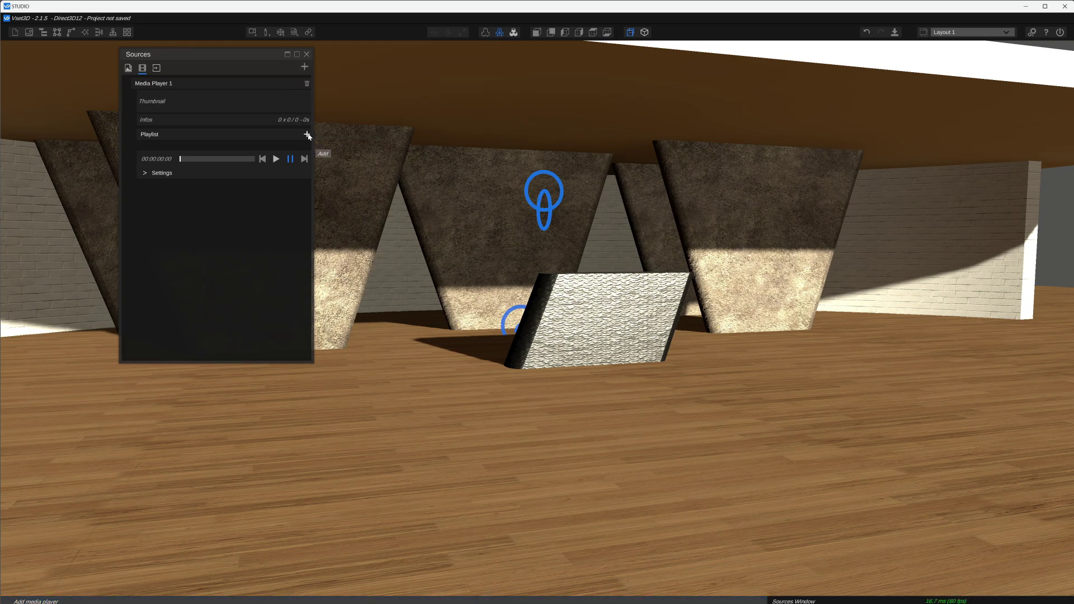
Load Vset3D_Ai_H.mp4 into Media Player 1's playlist and seek to a visible frame
click(307, 135)
click(237, 212)
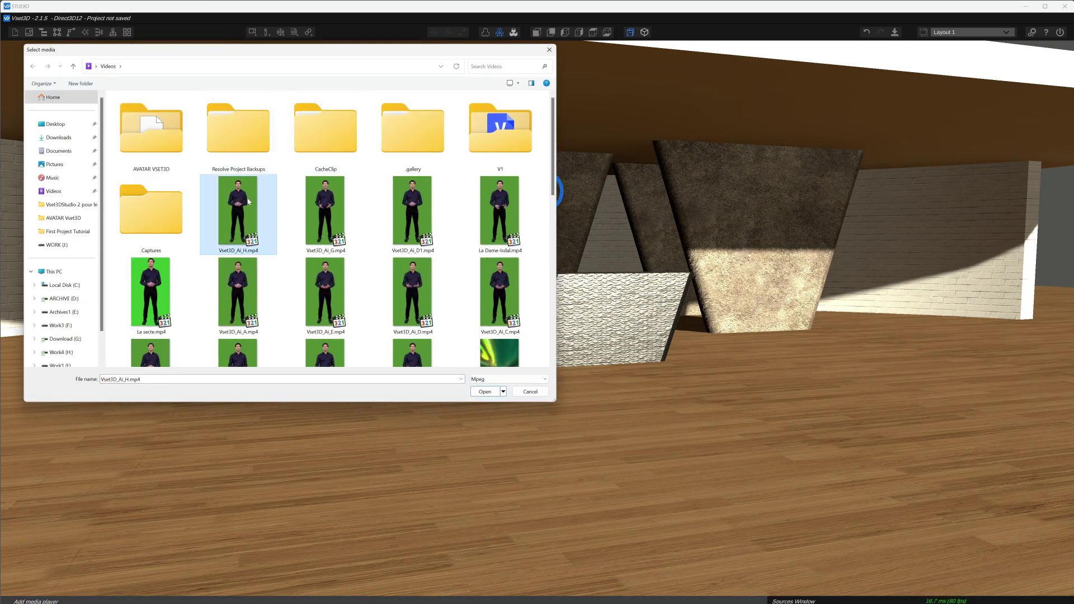
click(485, 392)
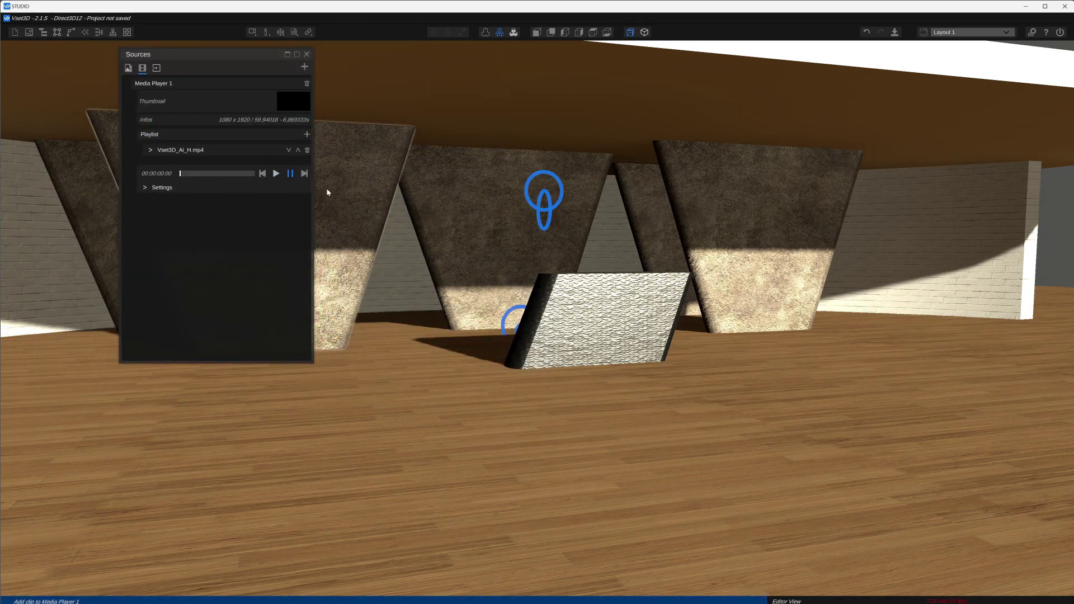
click(205, 174)
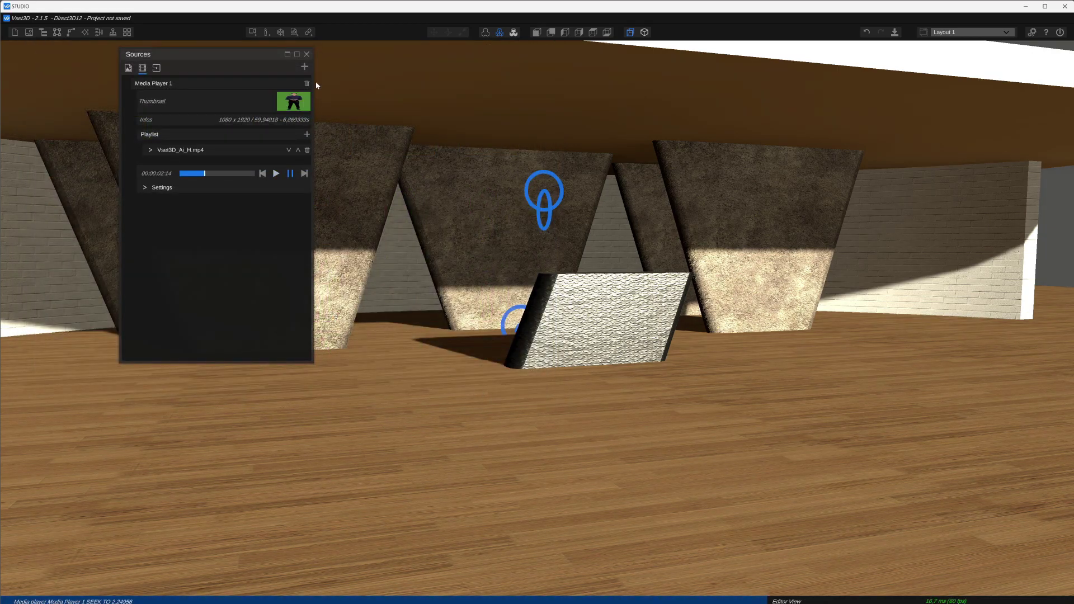
click(306, 54)
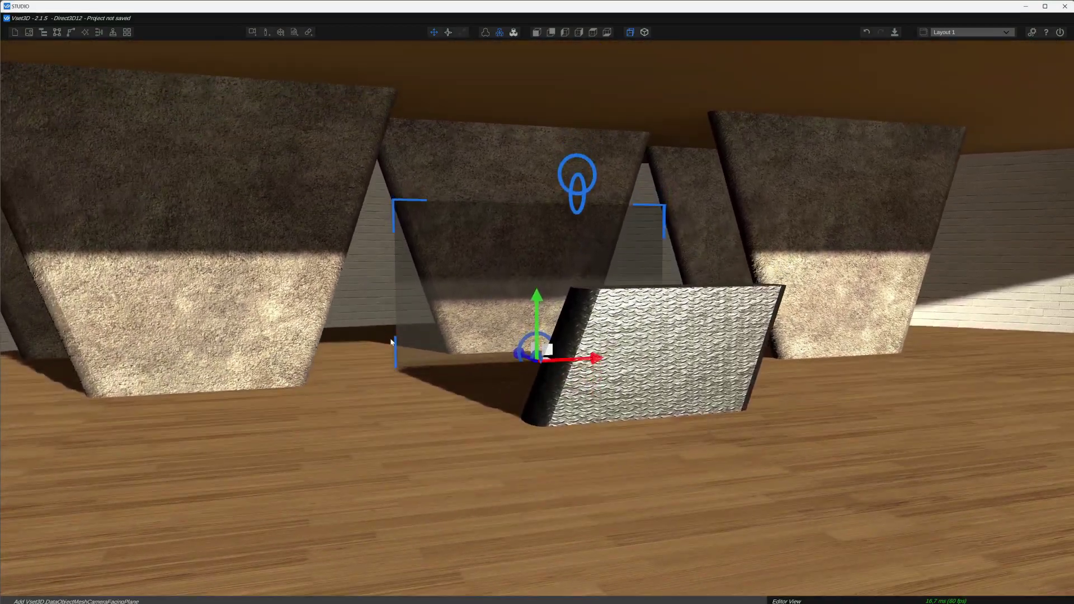
Move the facing plane Mesh 10 in front of the metal panel, frame it, and open its properties
drag(560, 387, 899, 556)
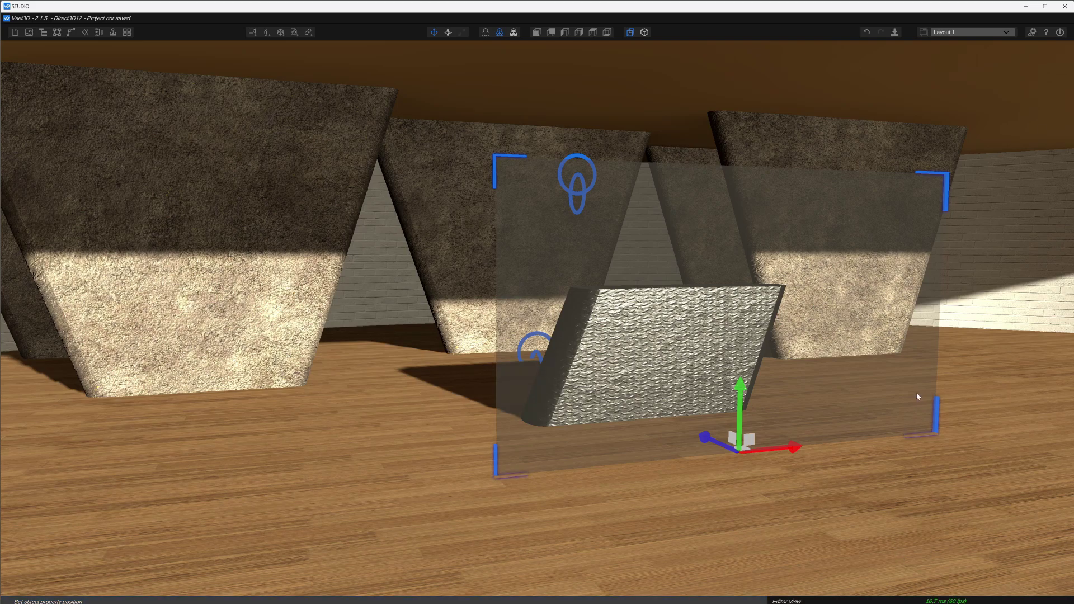
key(f)
double_click(588, 382)
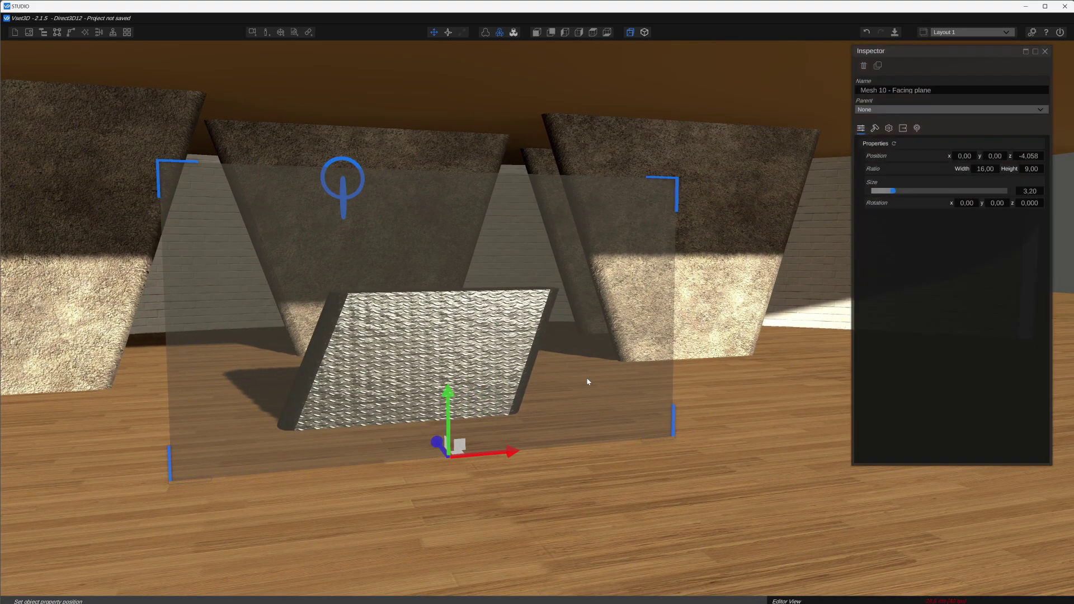
Set the facing plane's main material texture to Media Player 1
click(876, 130)
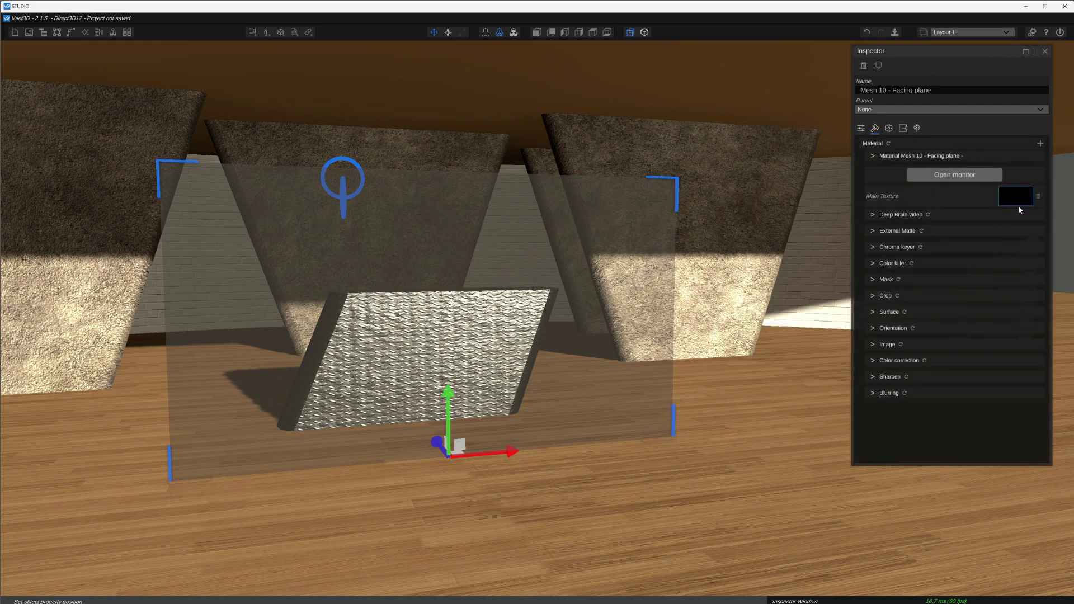
click(1019, 205)
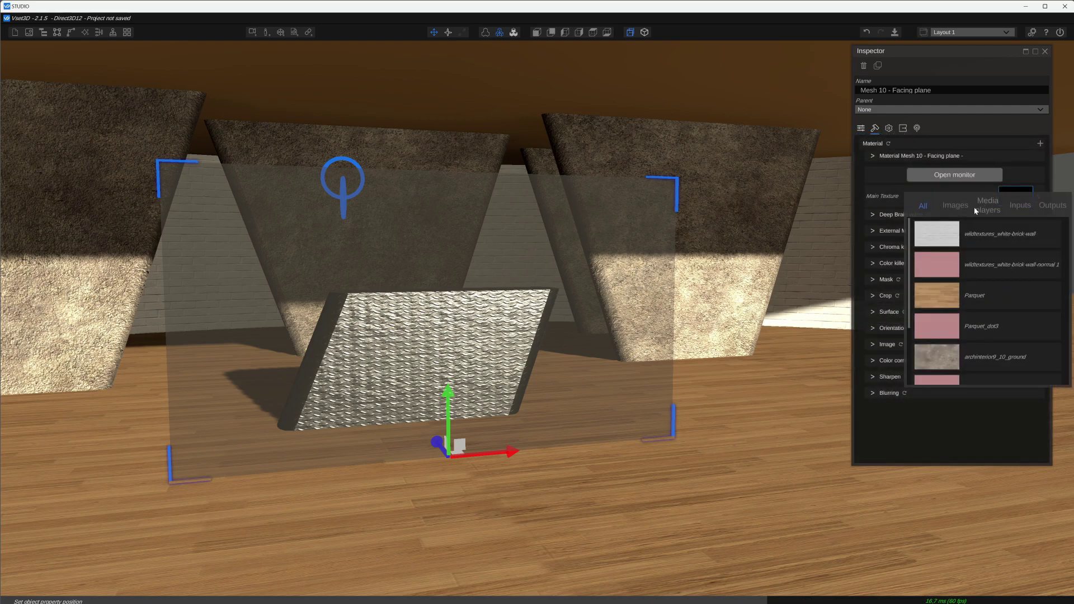
click(988, 208)
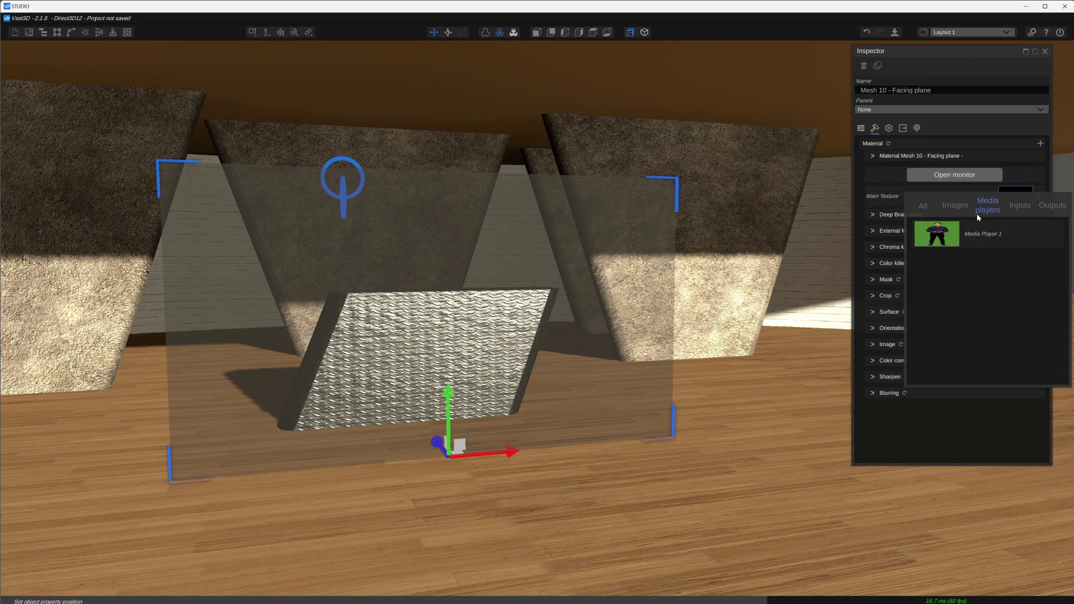
click(937, 234)
Enable Deepbrain video and raise the chroma key main level to 0,355
click(873, 216)
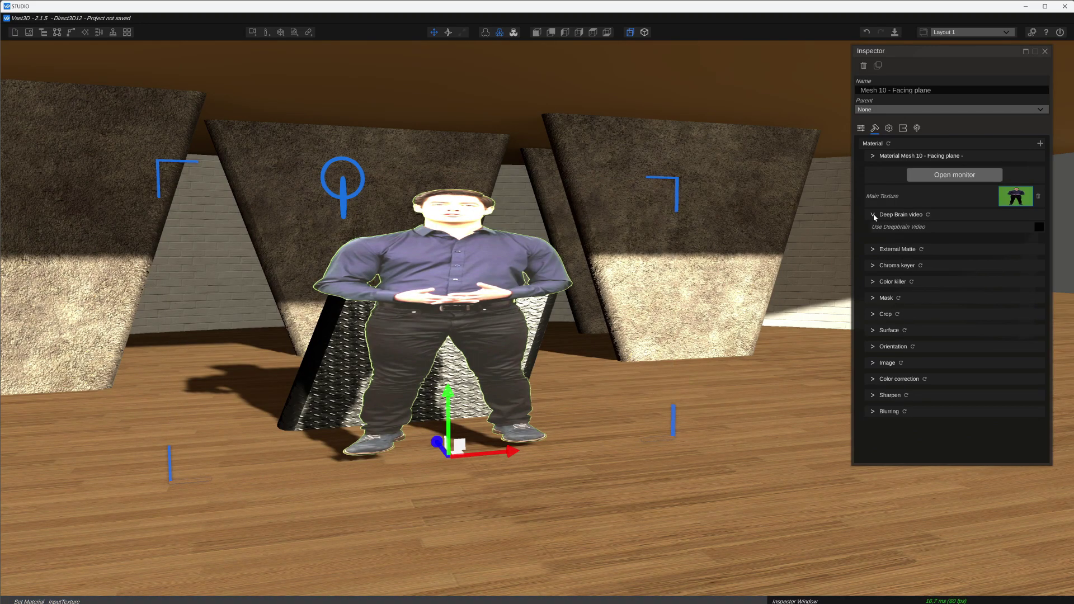
click(1039, 227)
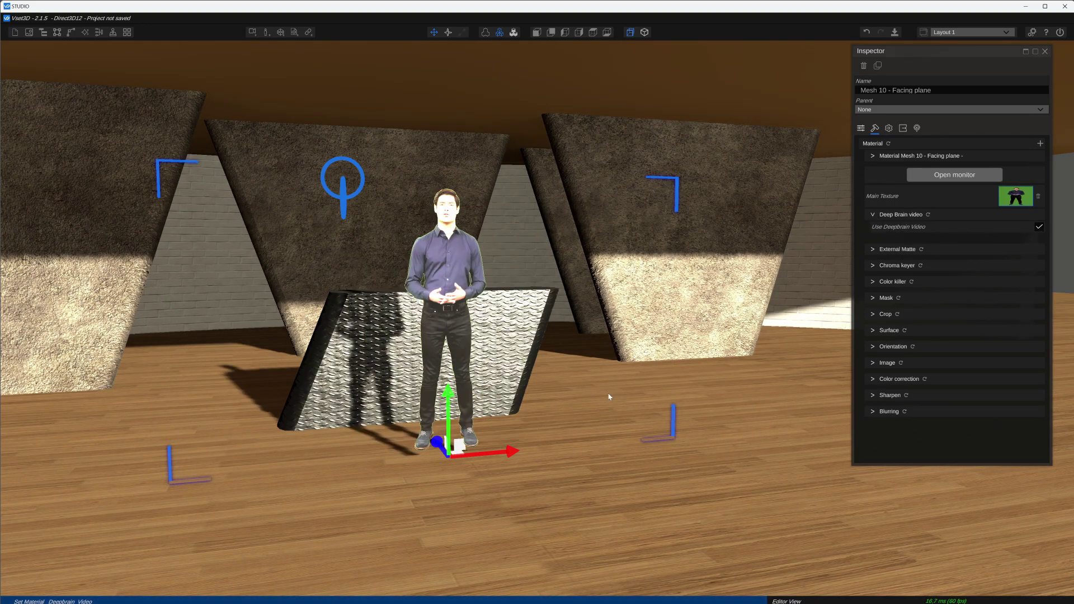
click(871, 282)
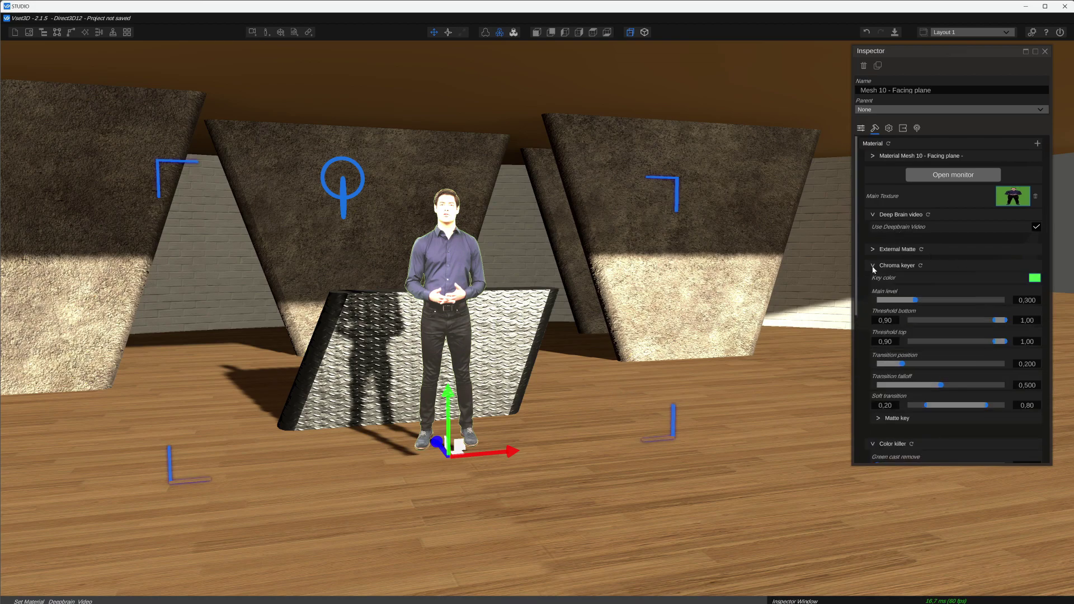
drag(915, 300, 935, 300)
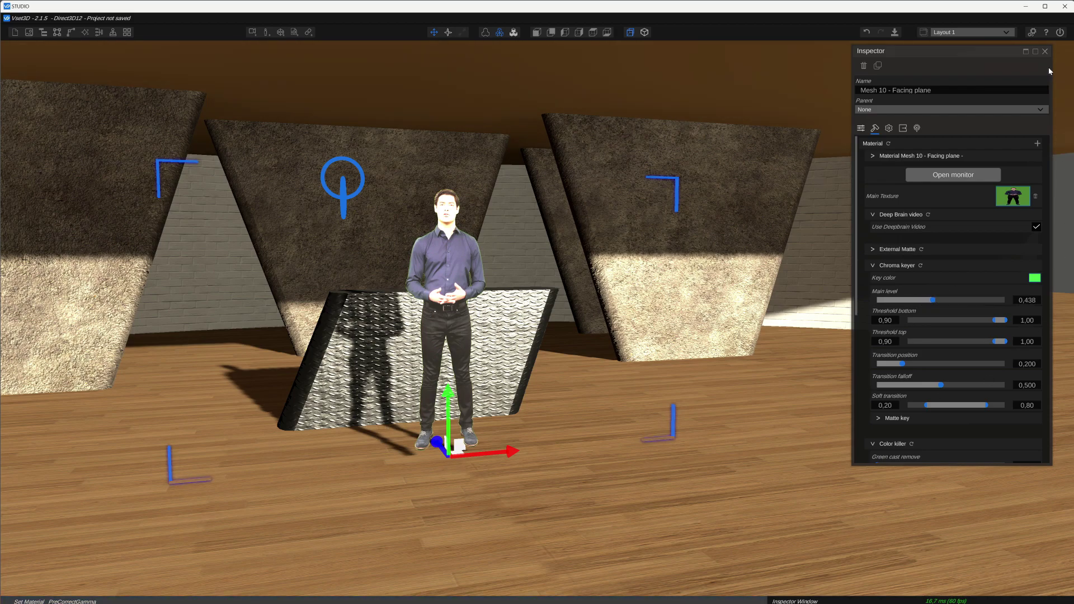
scroll(931, 336, down, 3)
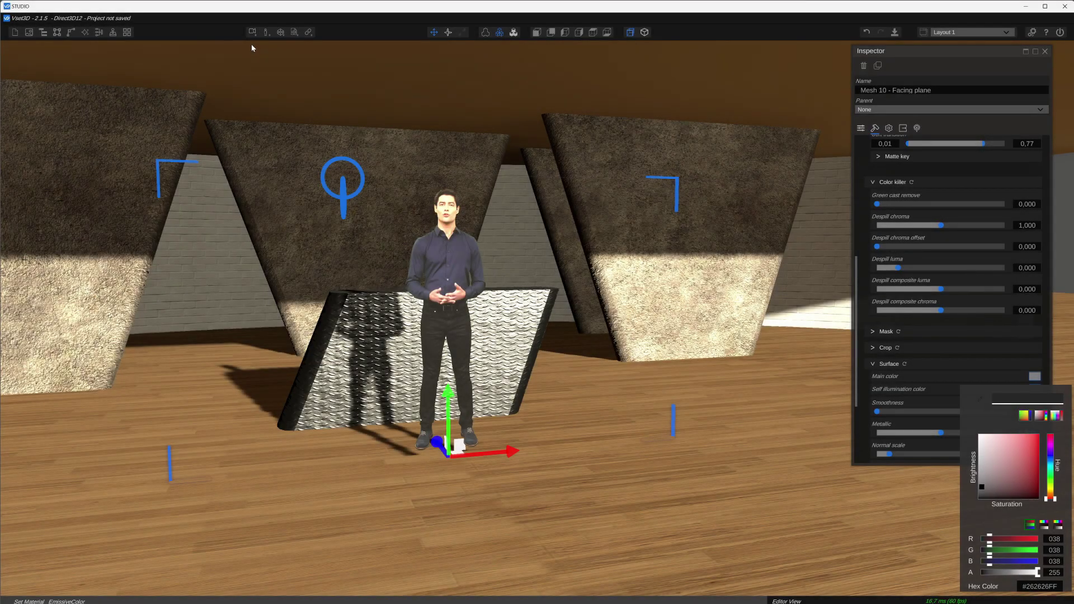
Add virtual camera Camera 2 aimed at the presenter and lower its ISO to about 197
click(252, 33)
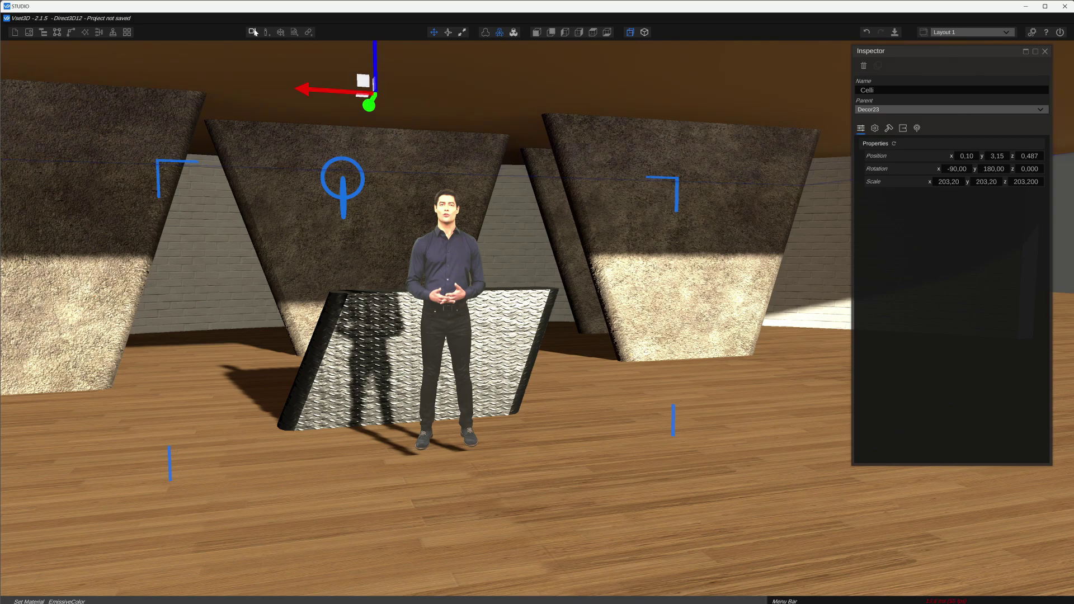
click(253, 34)
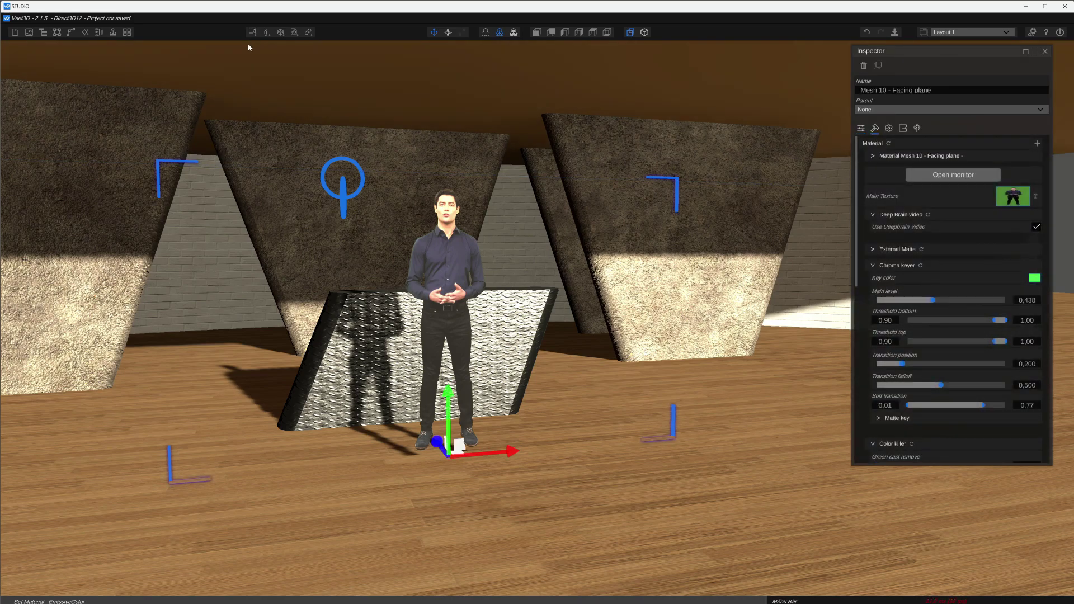
click(253, 32)
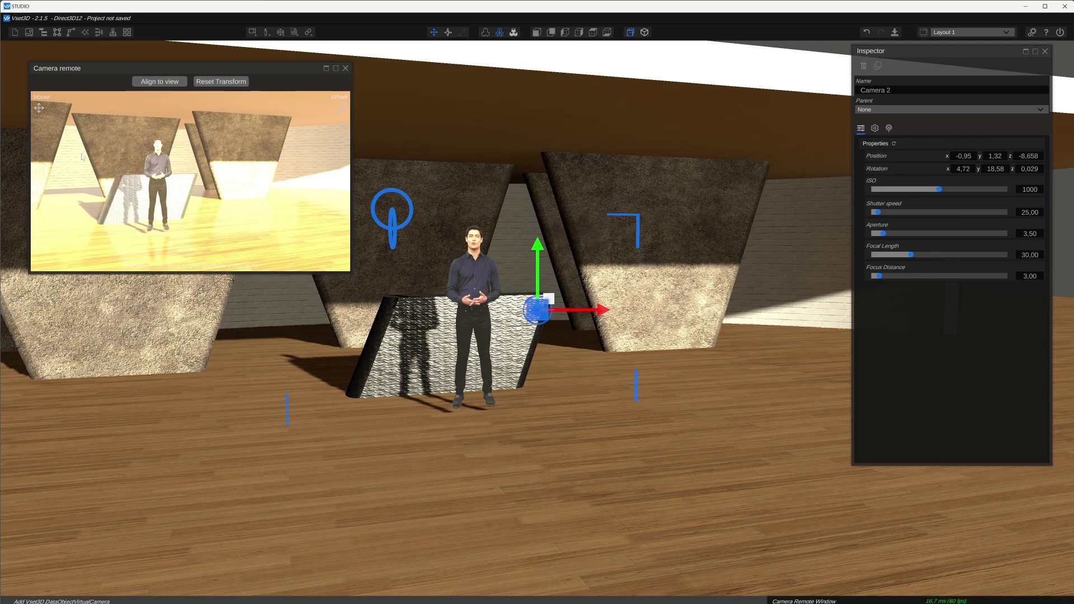
click(544, 317)
drag(544, 317, 530, 320)
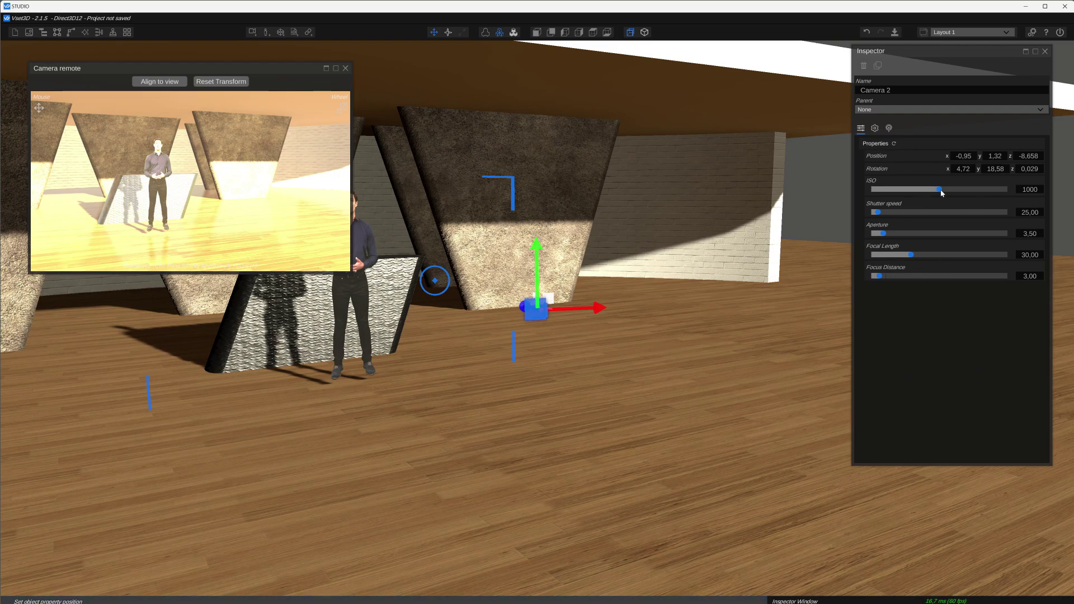
drag(939, 190, 883, 190)
Add Mixer 1, then open and shrink its output preview showing Camera 2's shot
click(715, 181)
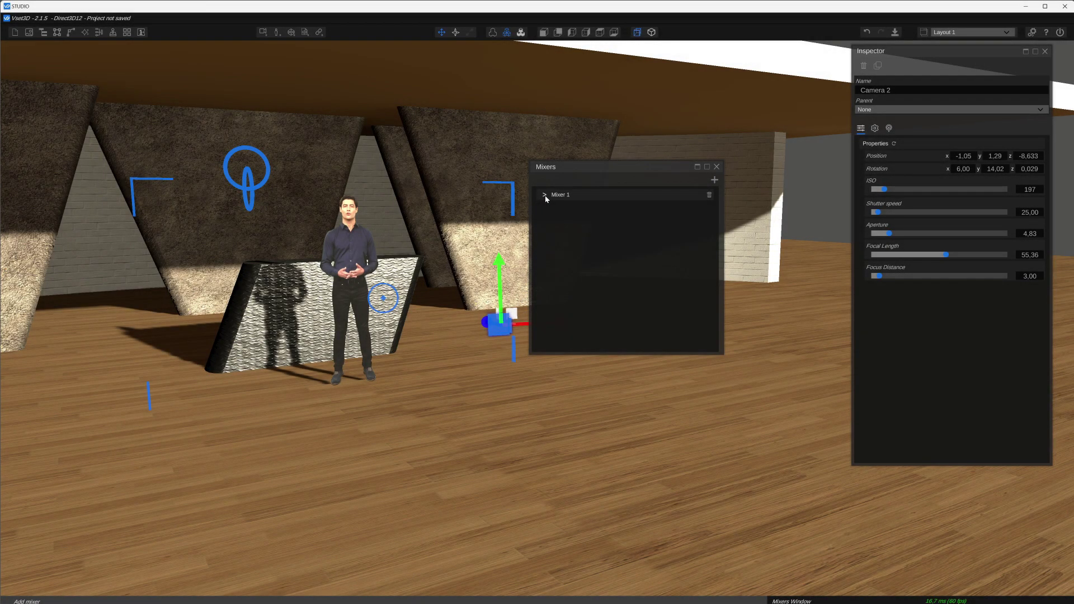
click(543, 195)
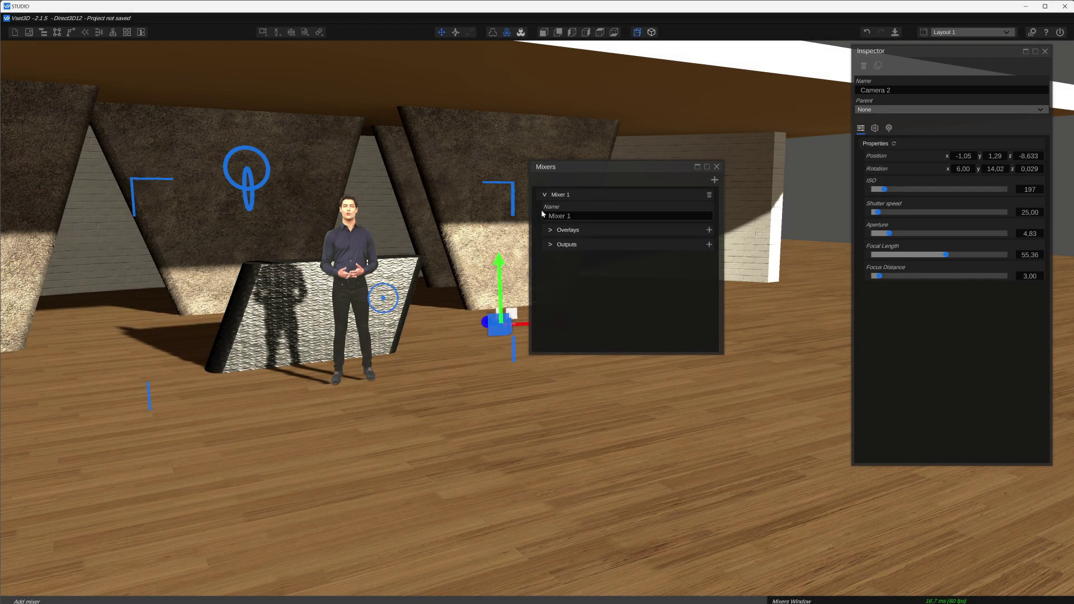
click(710, 246)
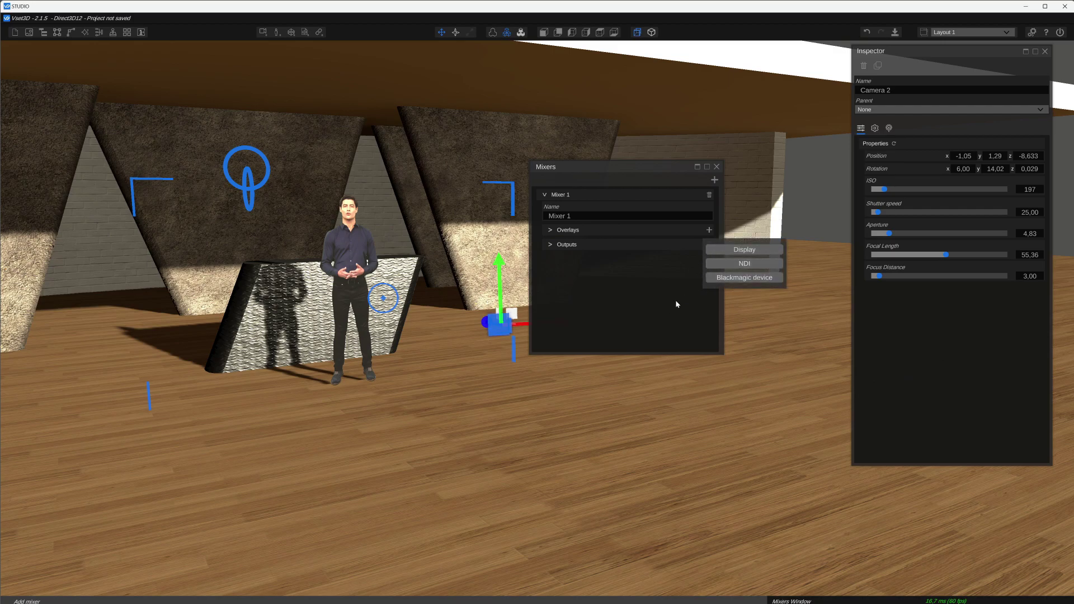
click(663, 310)
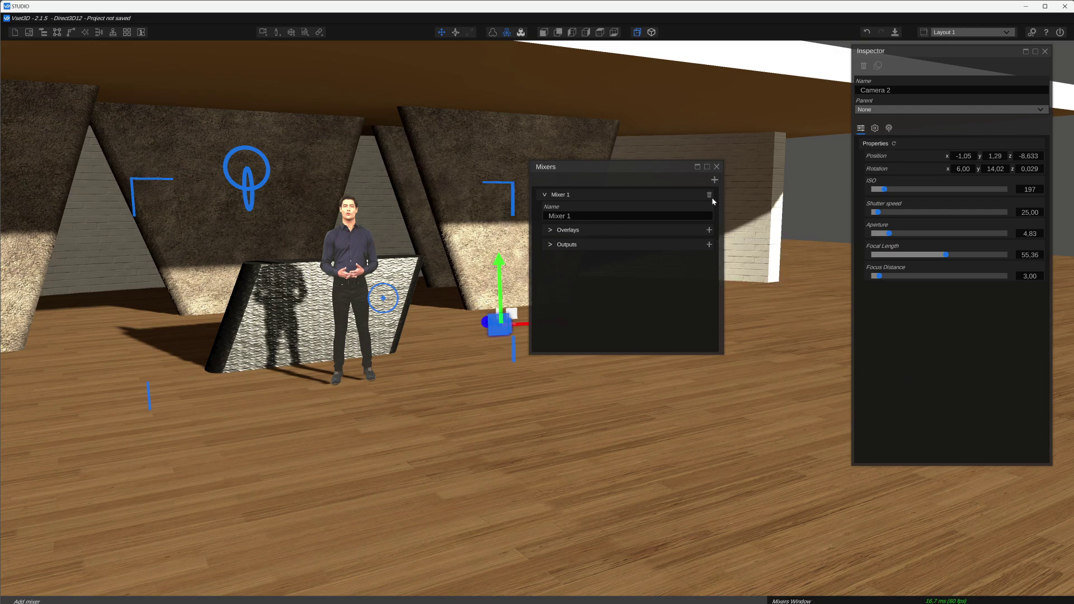
click(717, 167)
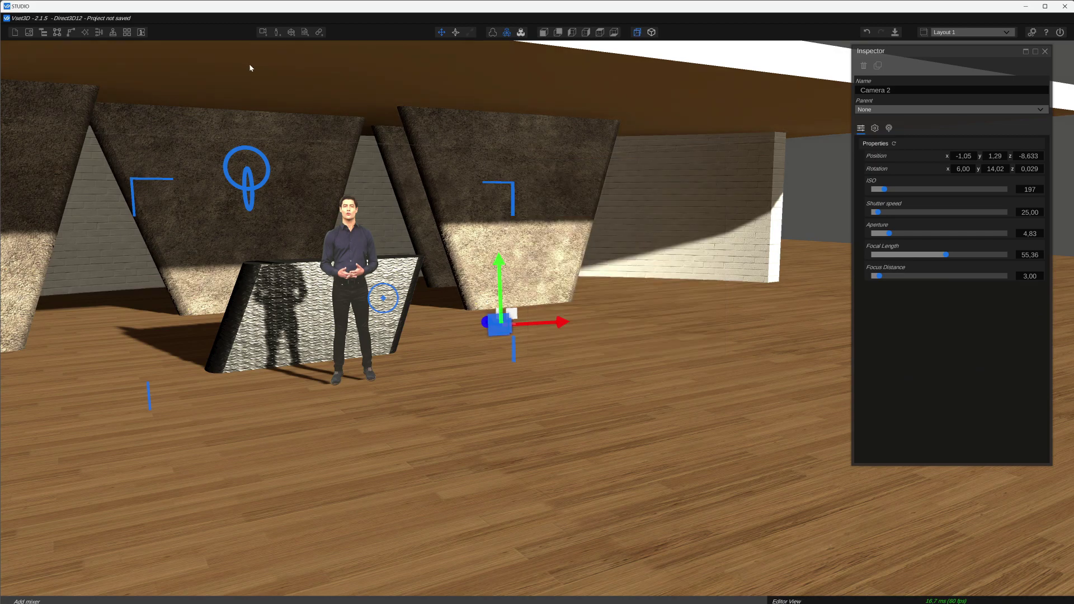
click(141, 32)
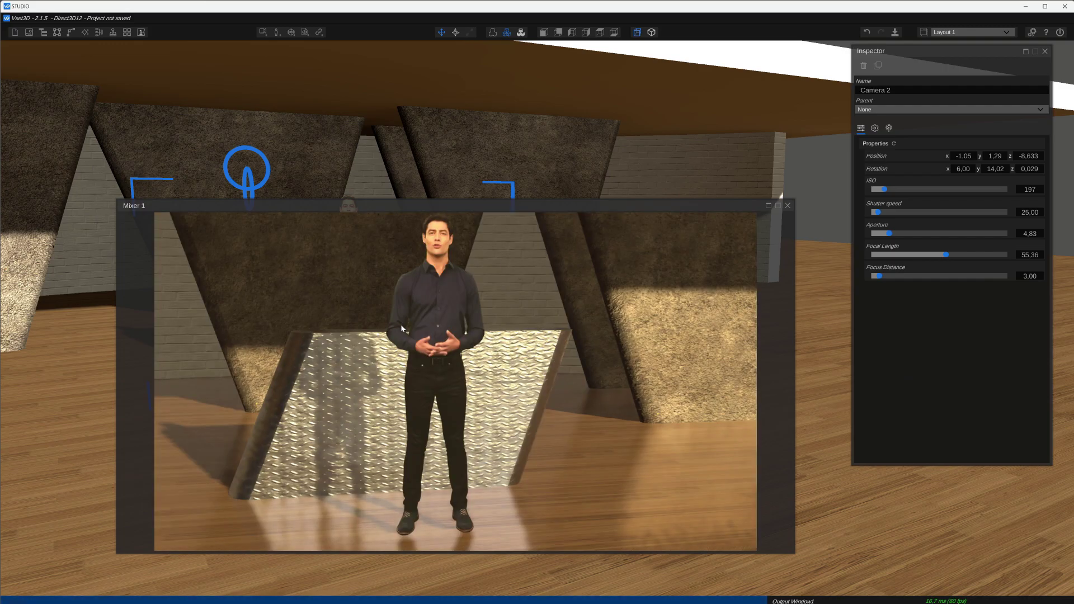
double_click(124, 204)
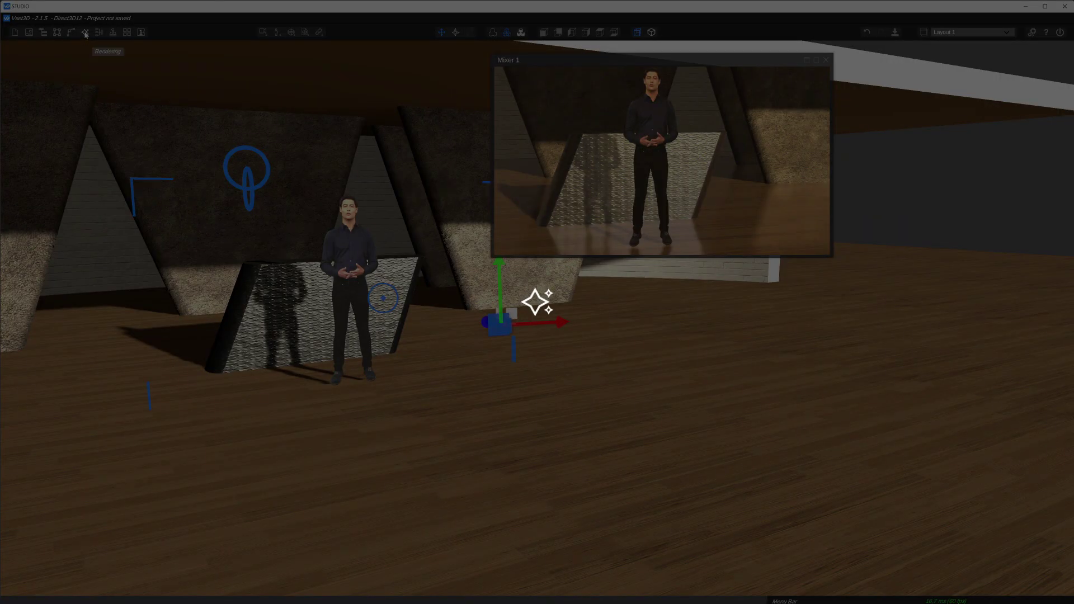
Create a custom rendering preset and review its Visual Environement and SSGI settings
click(85, 32)
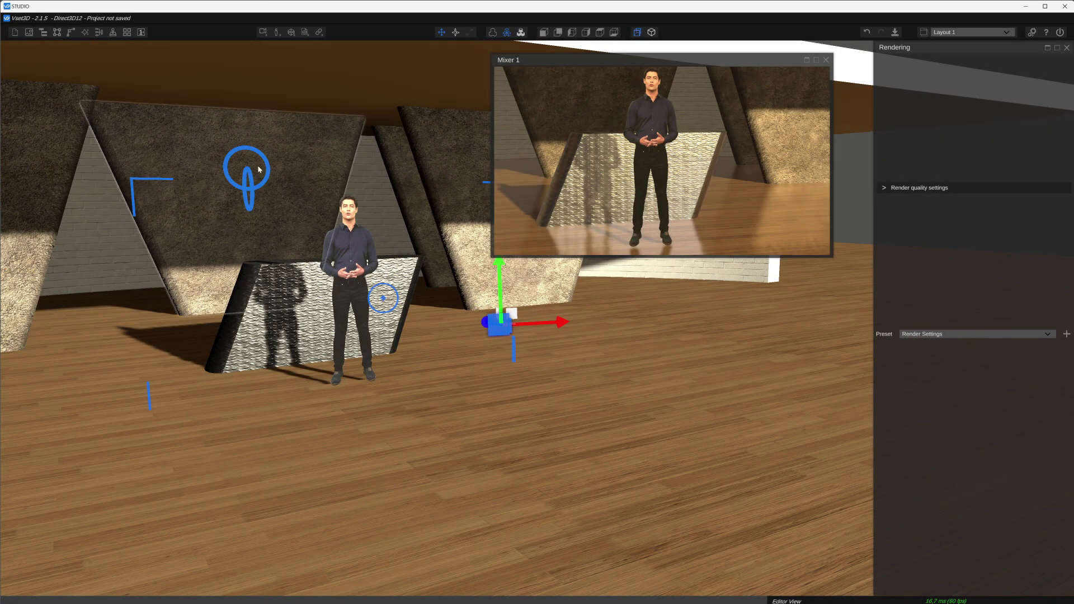
click(1067, 333)
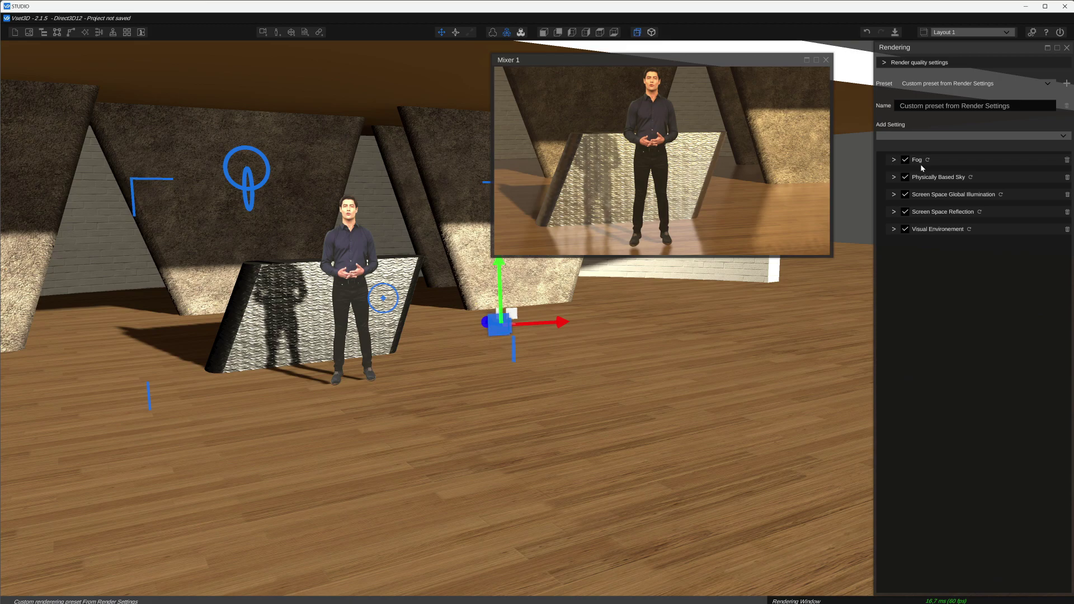
click(894, 230)
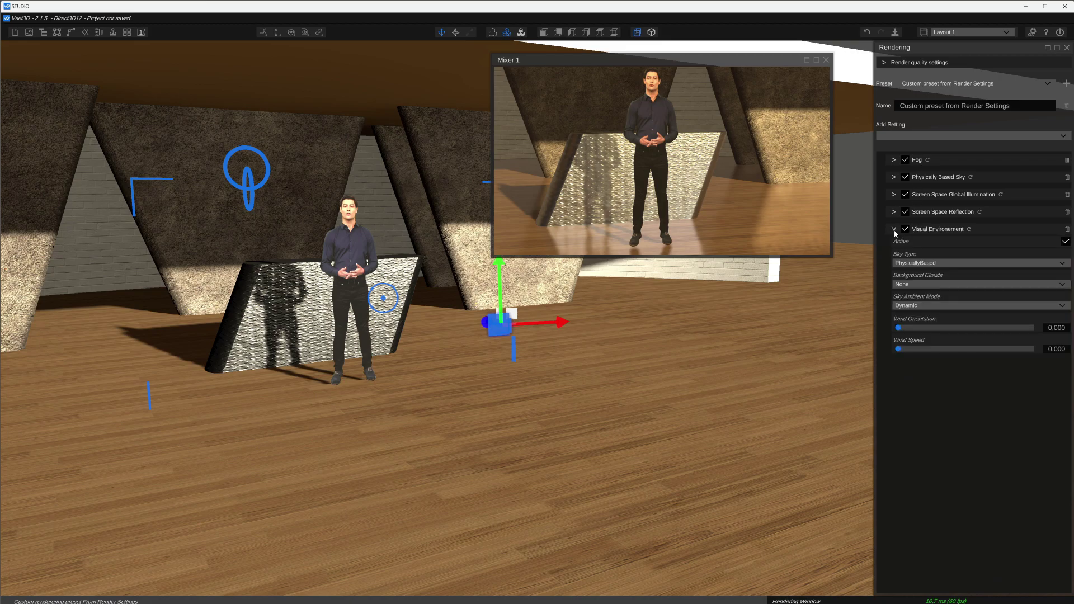
click(894, 231)
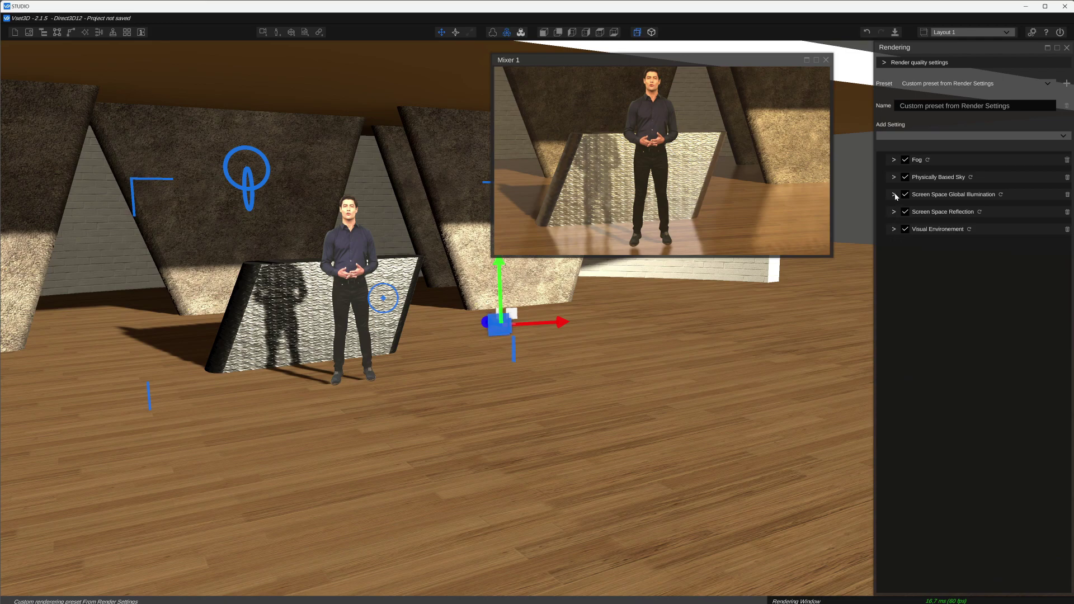
click(894, 195)
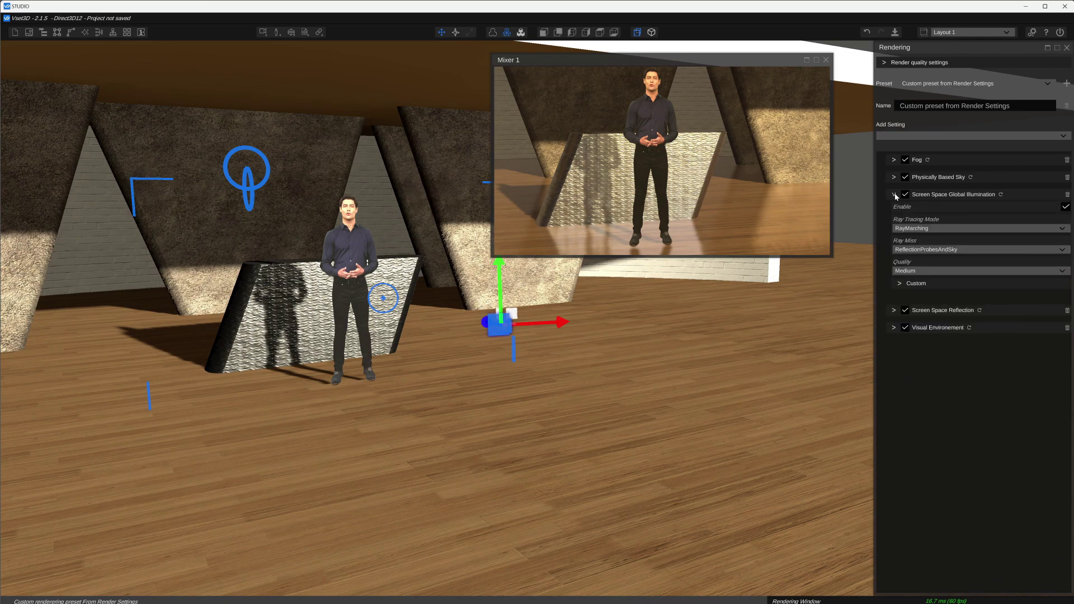
click(894, 194)
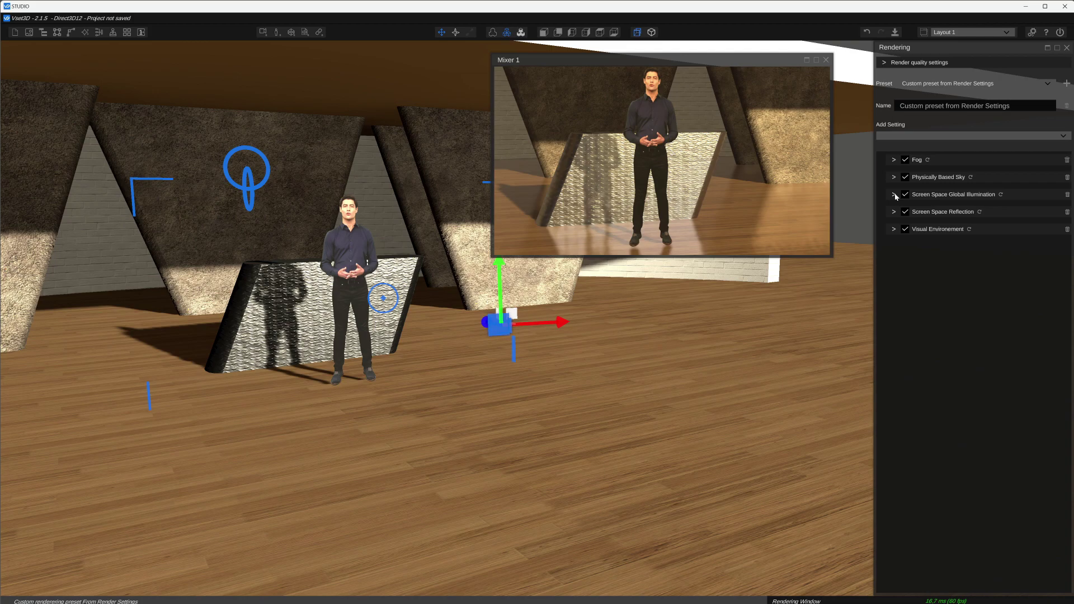
Browse the Add Setting list of effects available for the preset
click(1064, 137)
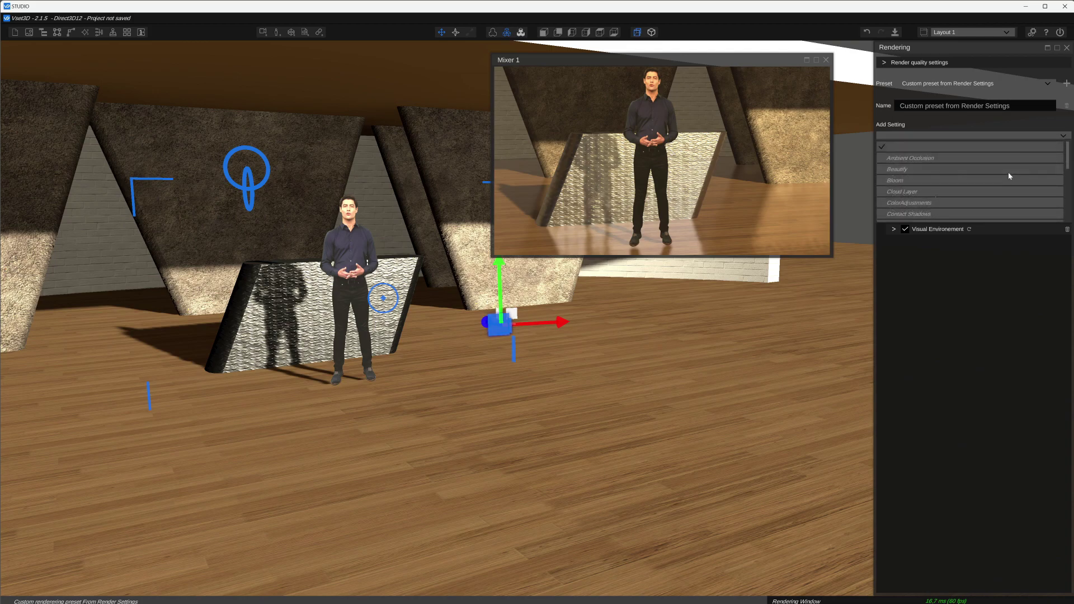
scroll(1010, 176, down, 3)
scroll(1009, 176, down, 3)
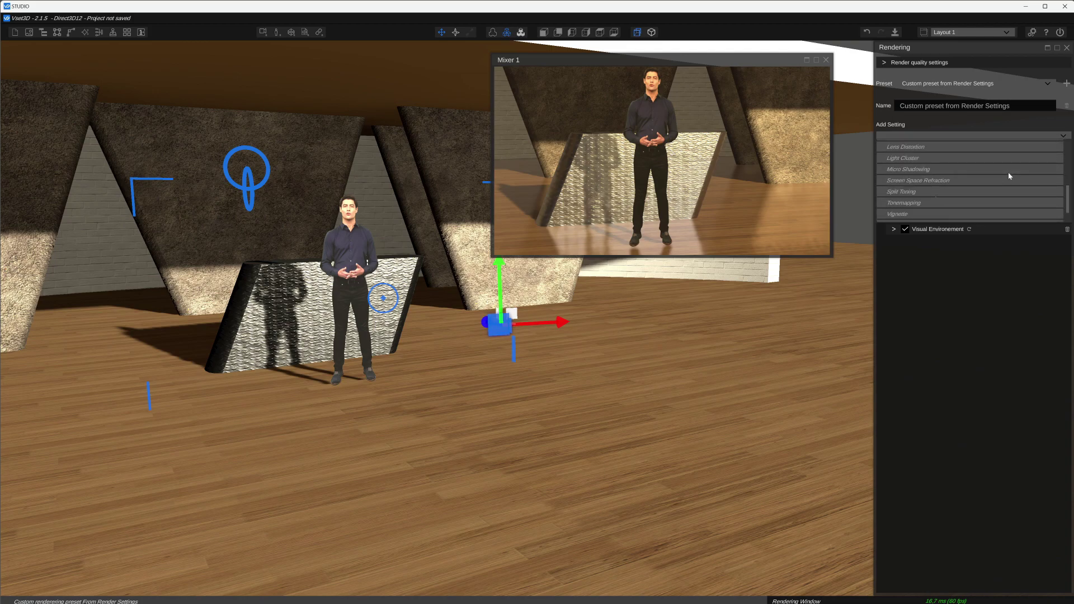